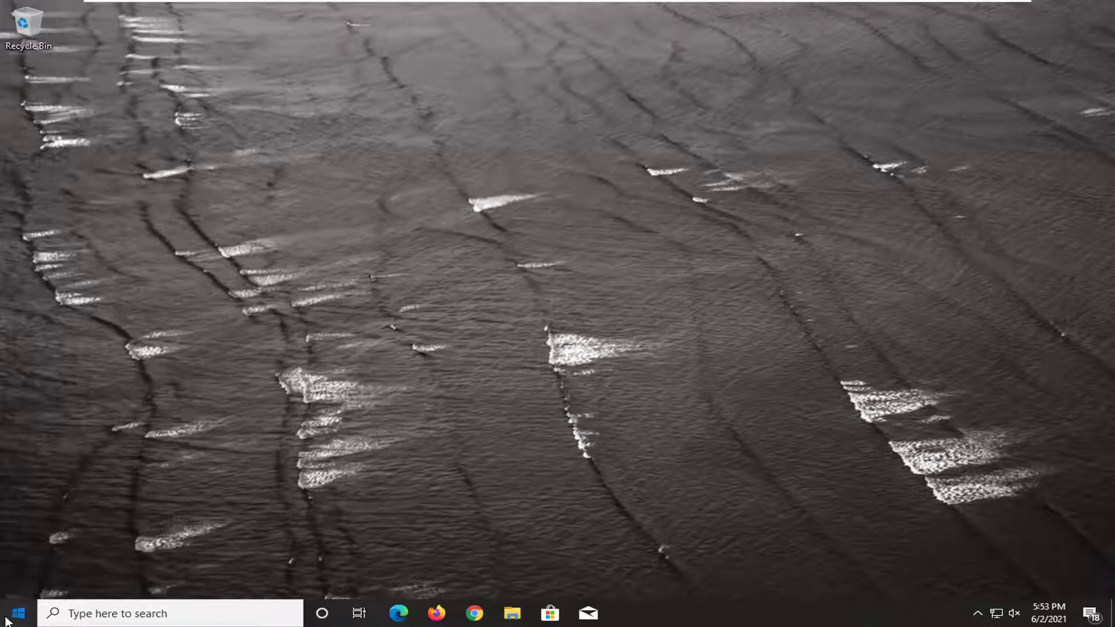
From the Start menu, open Windows Settings and go to the Accounts section.
{"action": "left_click", "coordinate": [18, 613]}
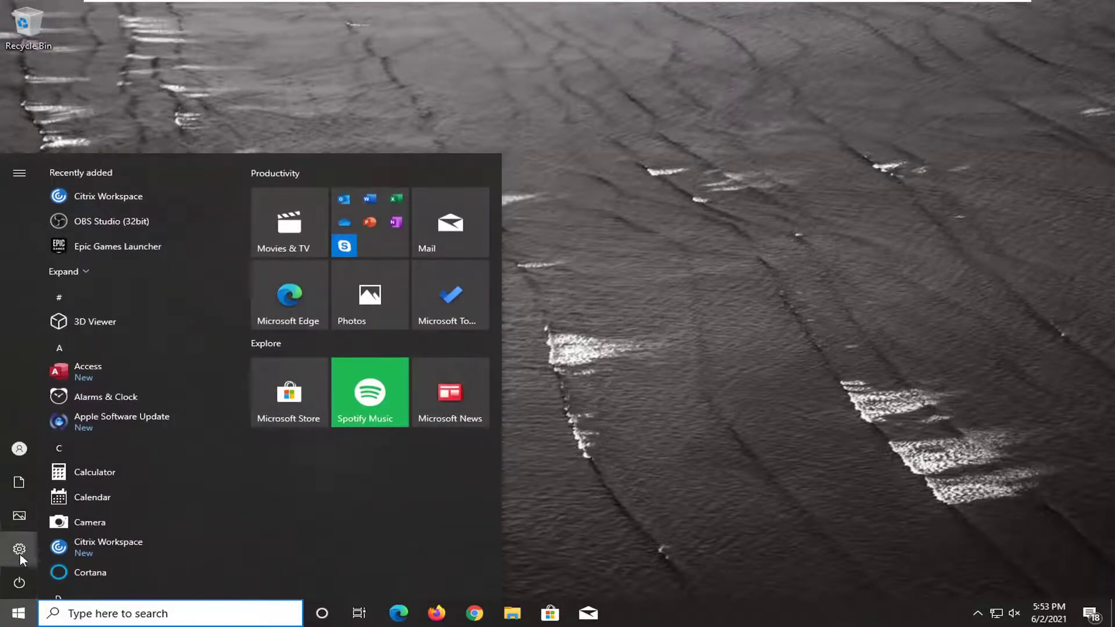
{"action": "mouse_move", "coordinate": [58, 548]}
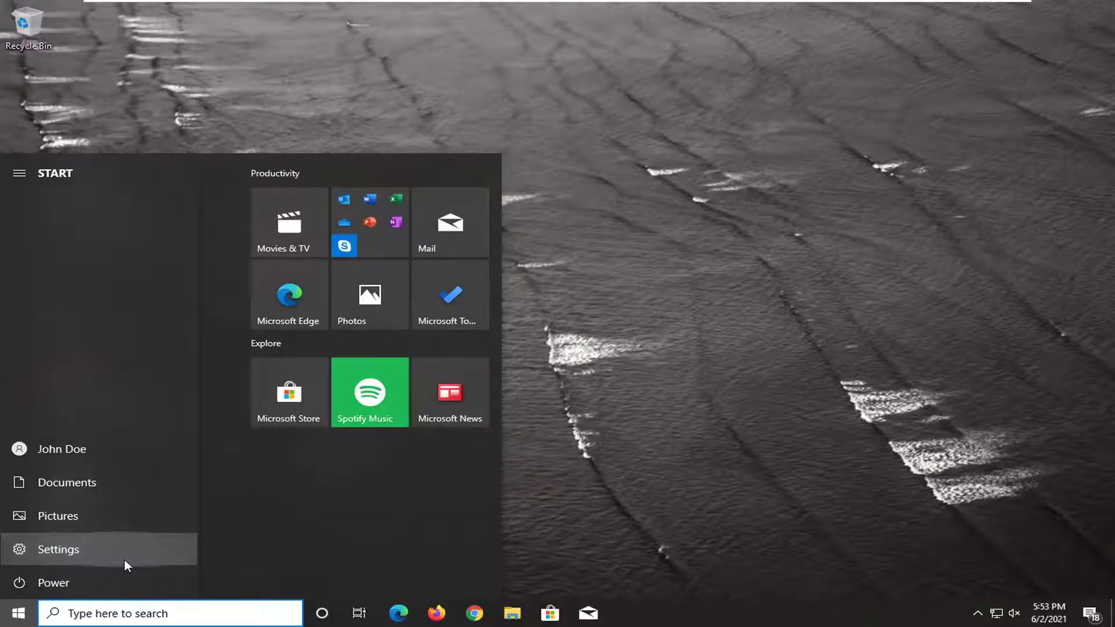
{"action": "left_click", "coordinate": [75, 548]}
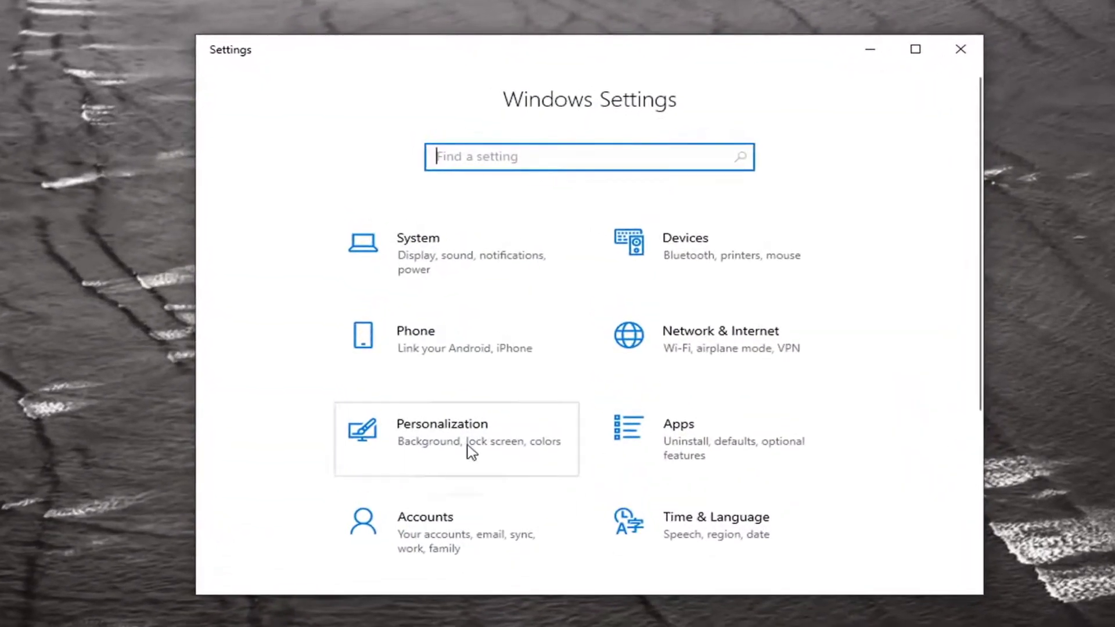
{"action": "left_click", "coordinate": [425, 527]}
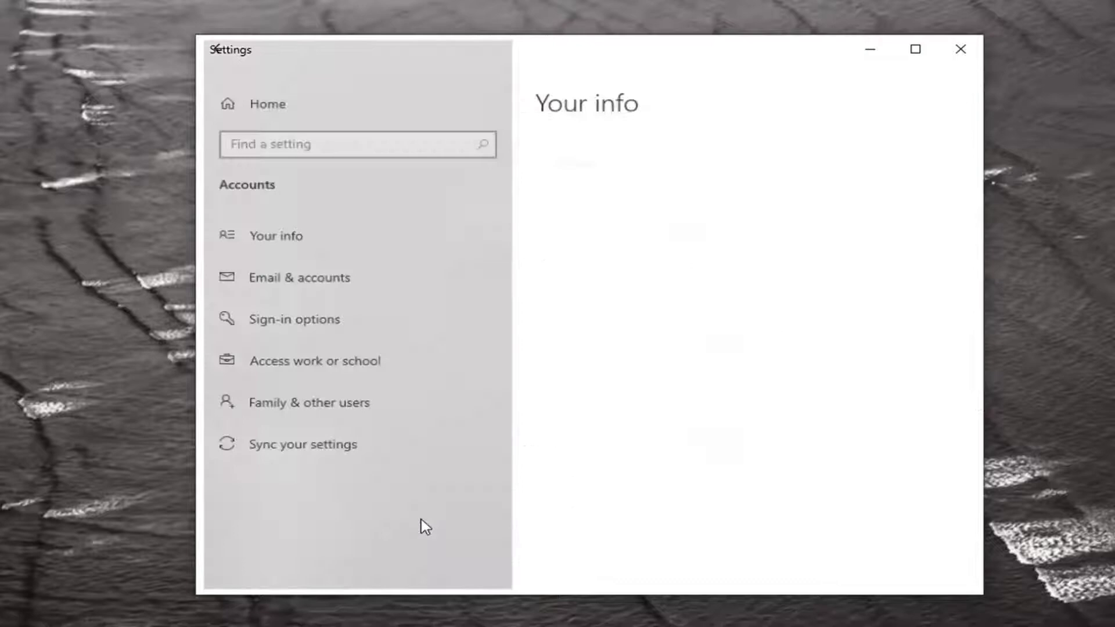
View the Access work or school page, then close Settings to the desktop.
{"action": "left_click", "coordinate": [313, 372]}
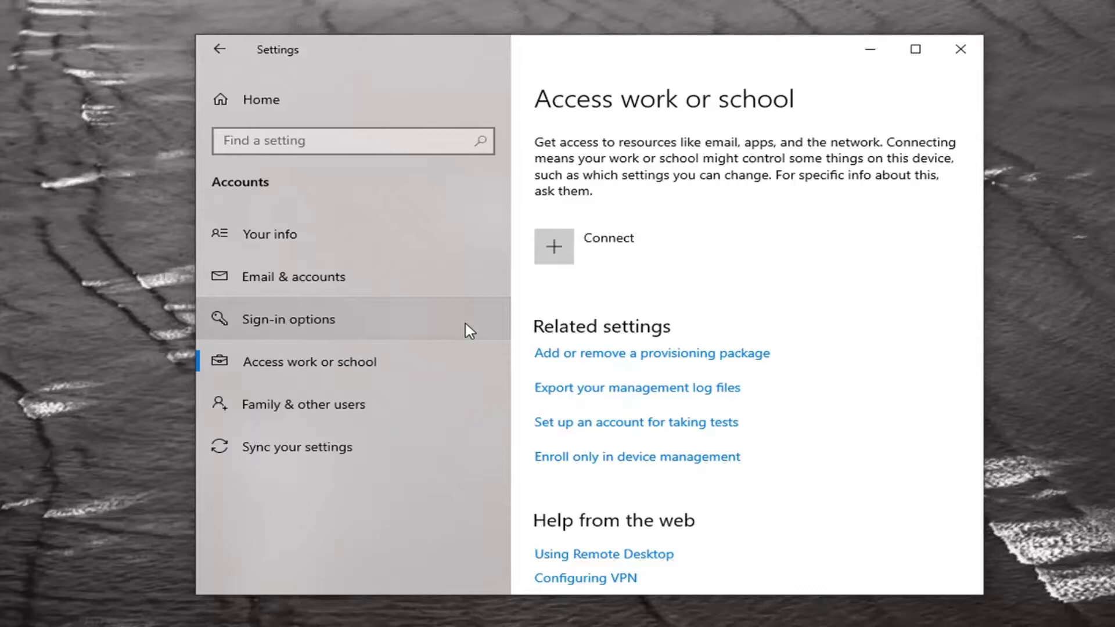
{"action": "left_click", "coordinate": [962, 50]}
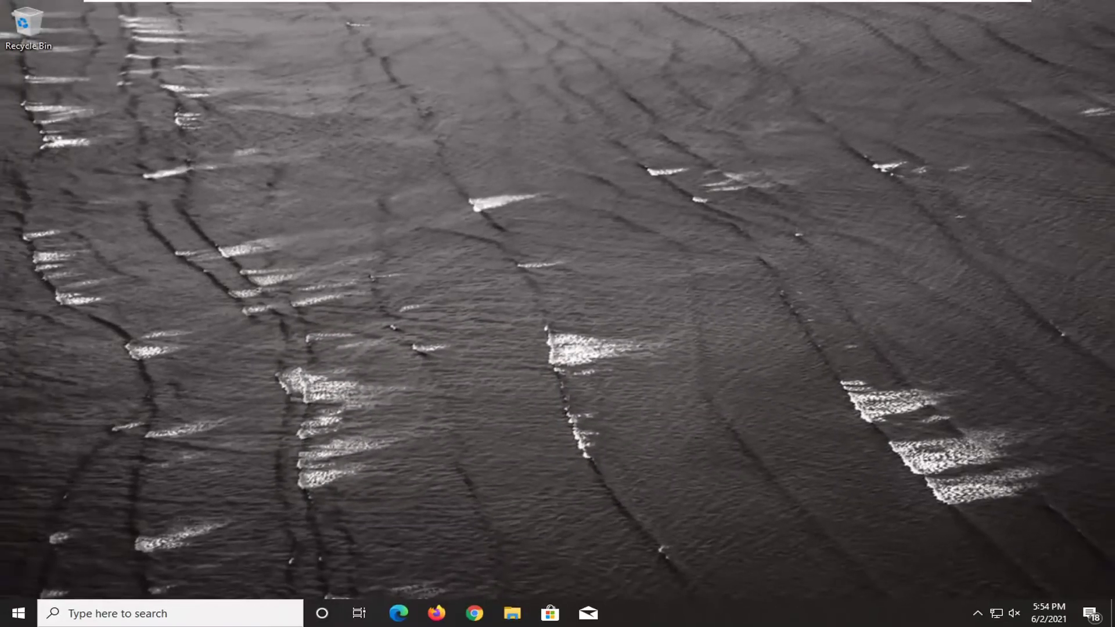